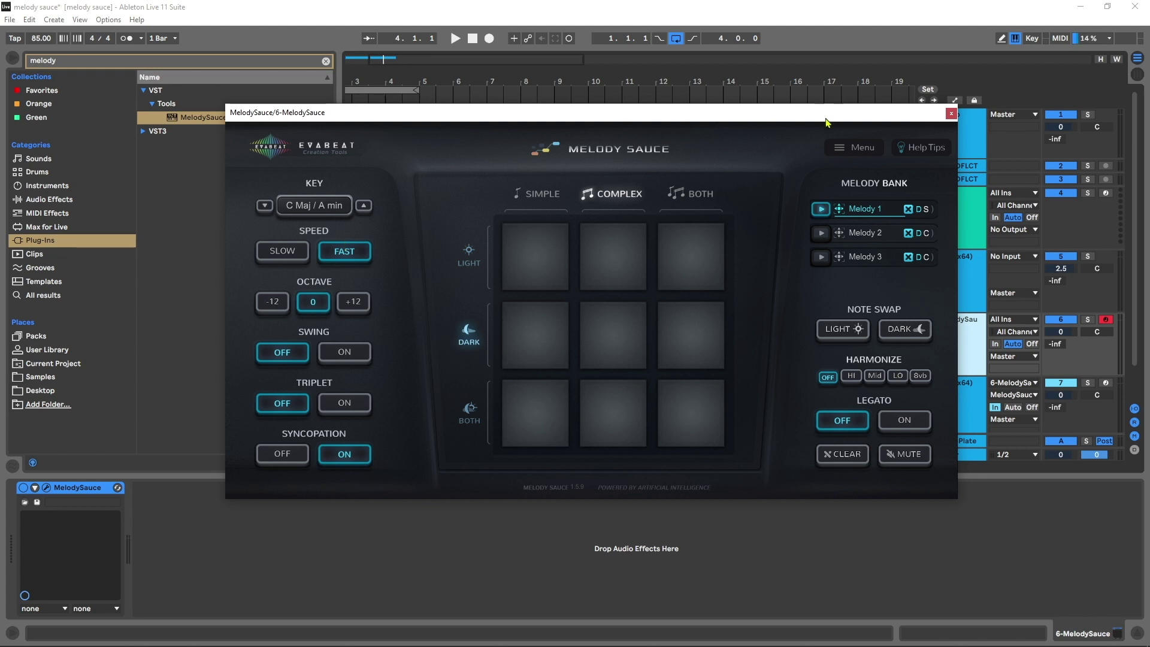
- Close the open MelodySauce window and load the MelodySauce plug-in onto the empty MIDI track 4
drag(794, 119, 808, 226)
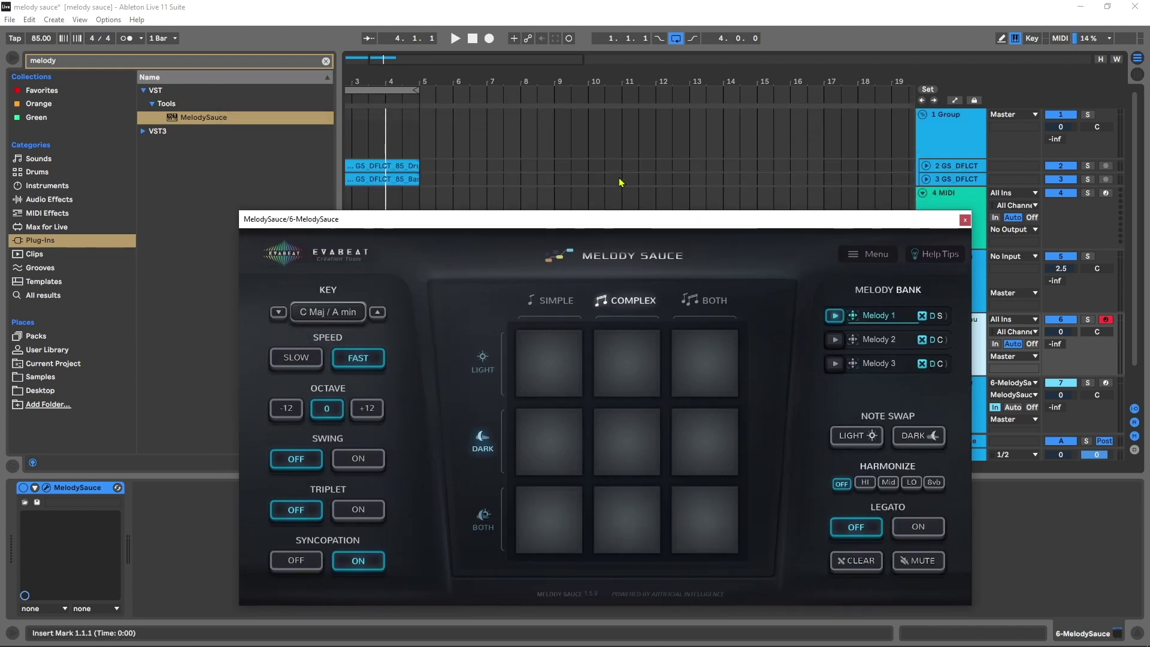
drag(658, 227, 661, 161)
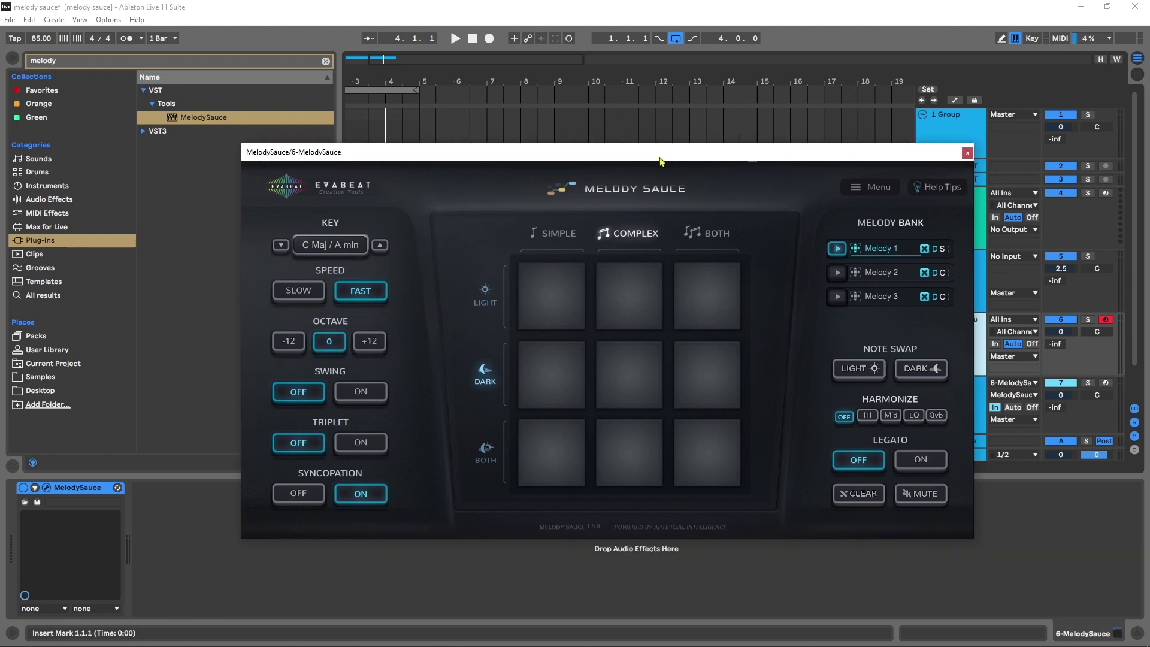
click(967, 153)
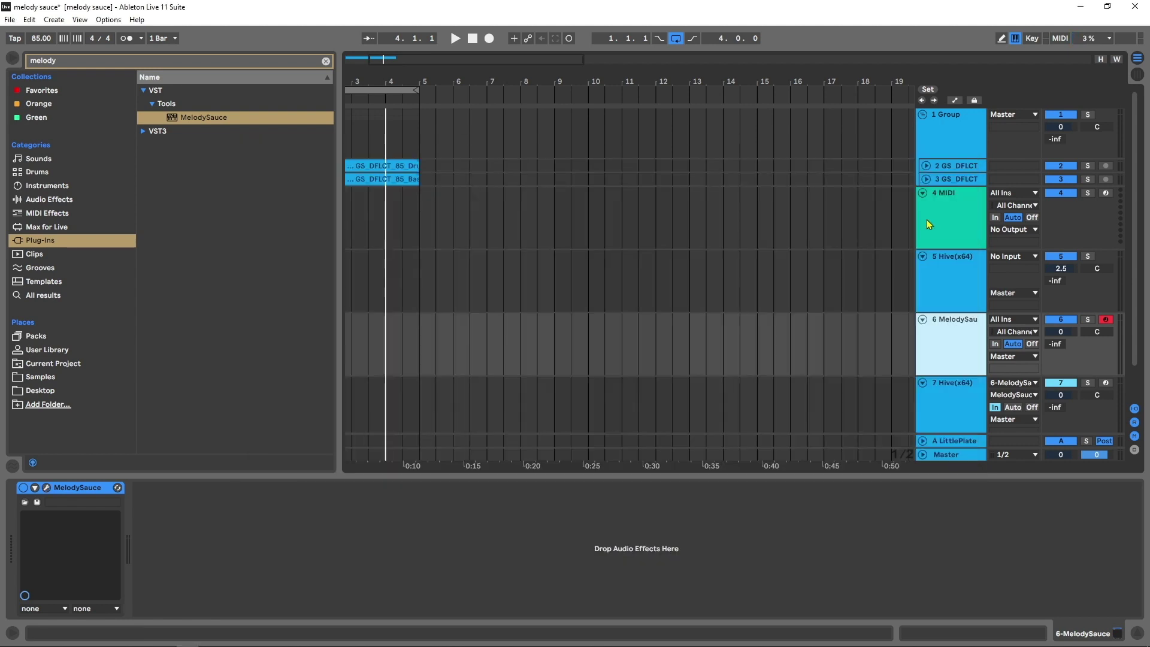
click(960, 215)
click(180, 117)
drag(181, 117, 947, 224)
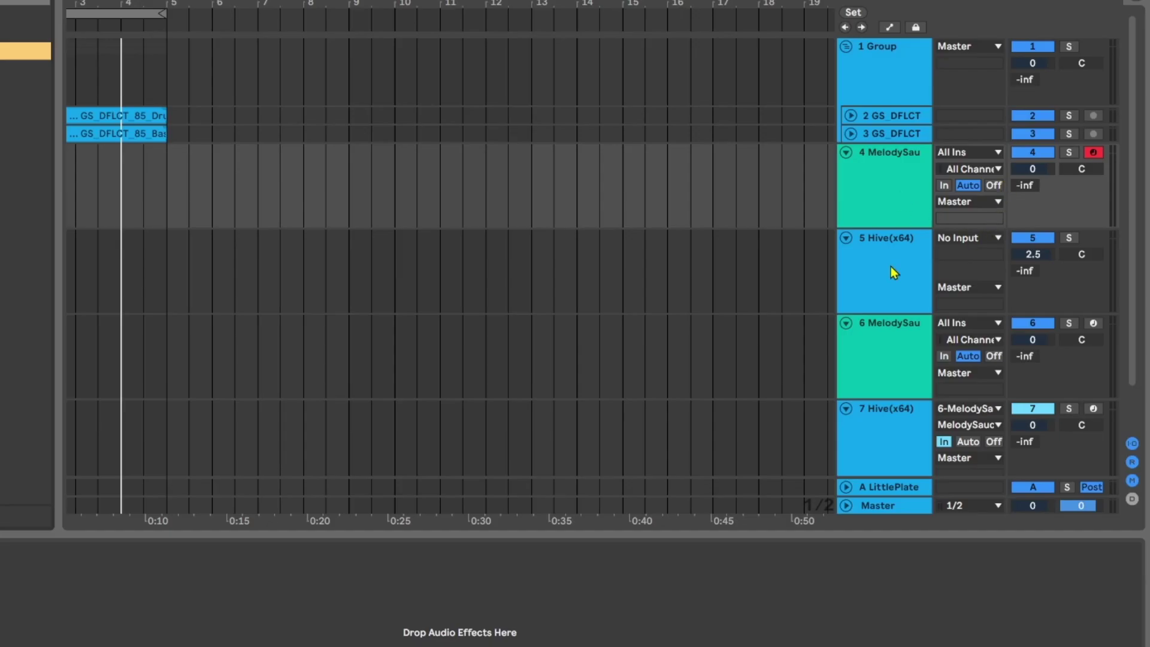
- Set track 5 Hive's MIDI input to 4-MelodySauce with MelodySauce as the input channel
click(966, 239)
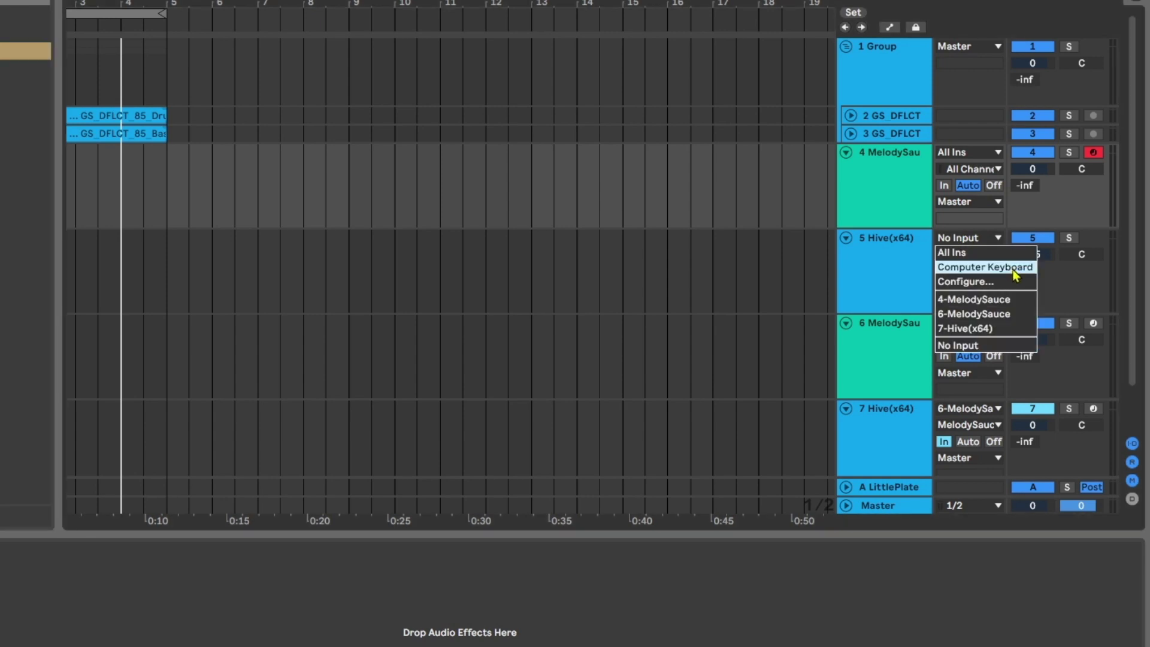
click(1011, 299)
click(974, 255)
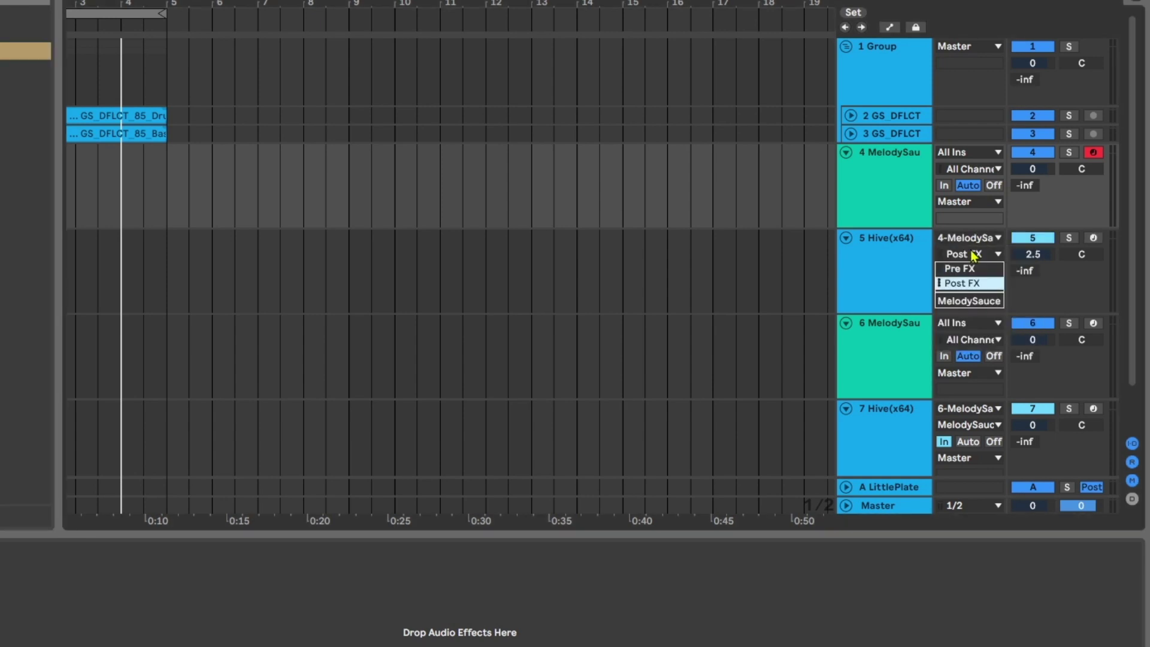
click(983, 301)
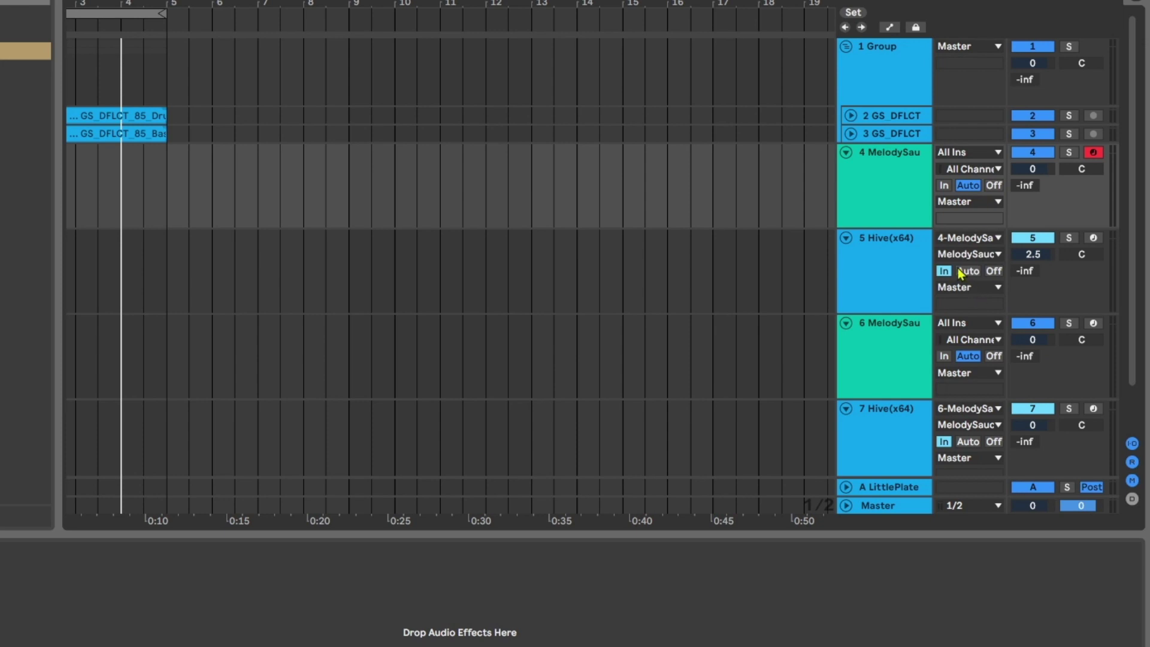
- Open the MelodySauce interface on track 4 and set its speed to Slow
click(877, 203)
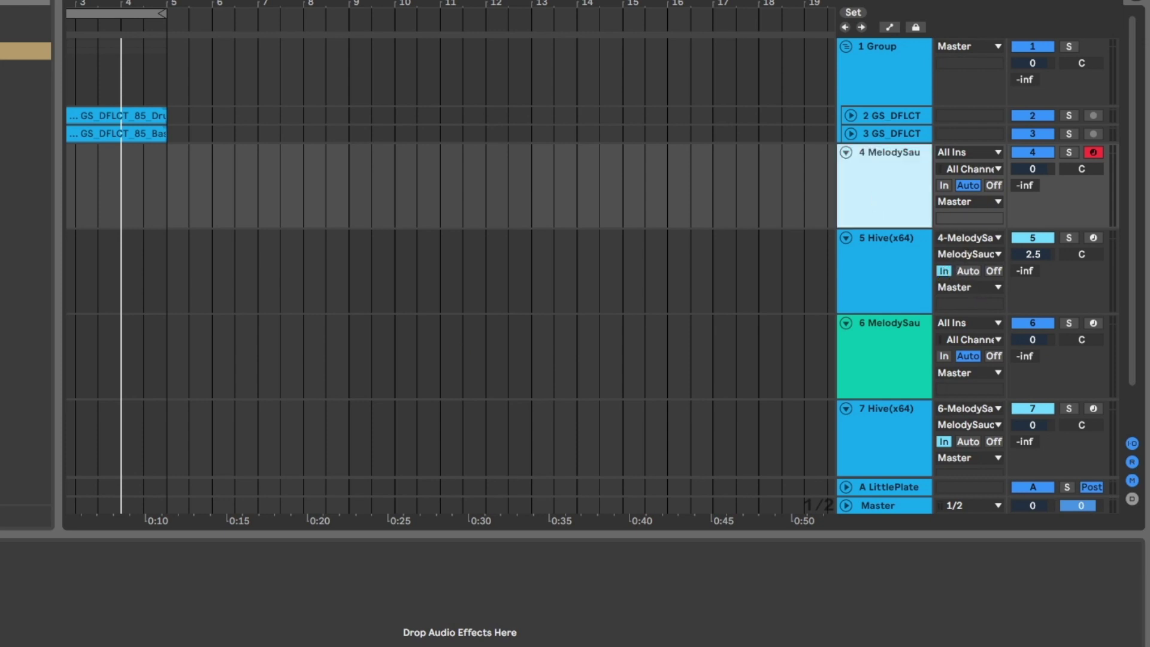
double_click(203, 117)
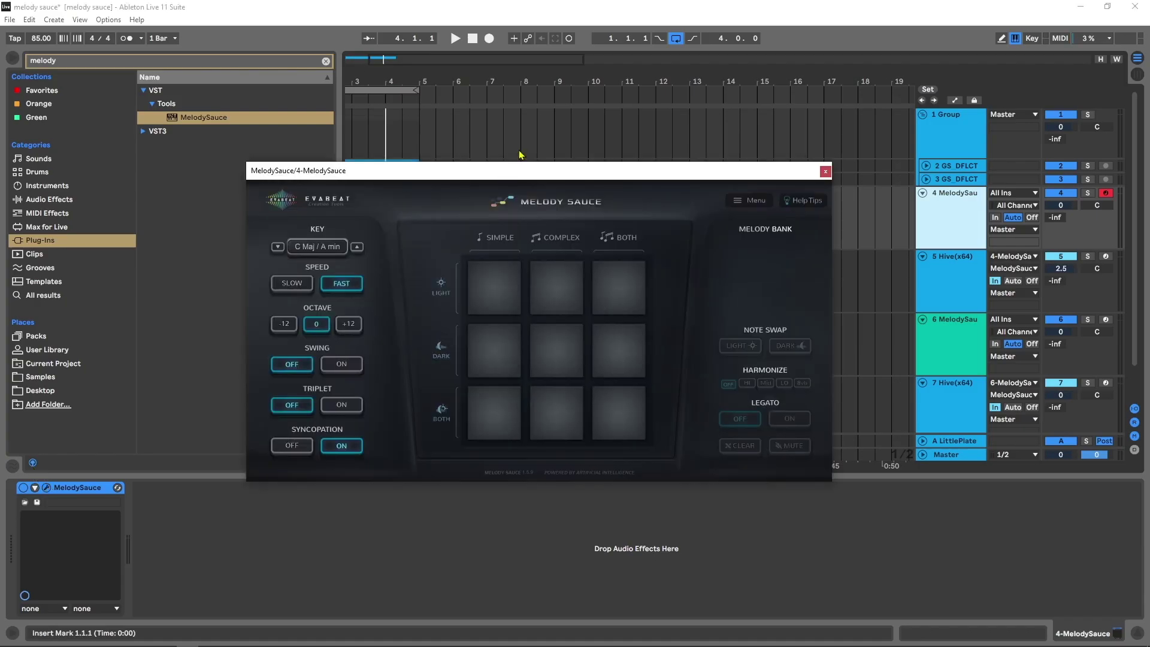
drag(520, 171, 593, 168)
click(358, 282)
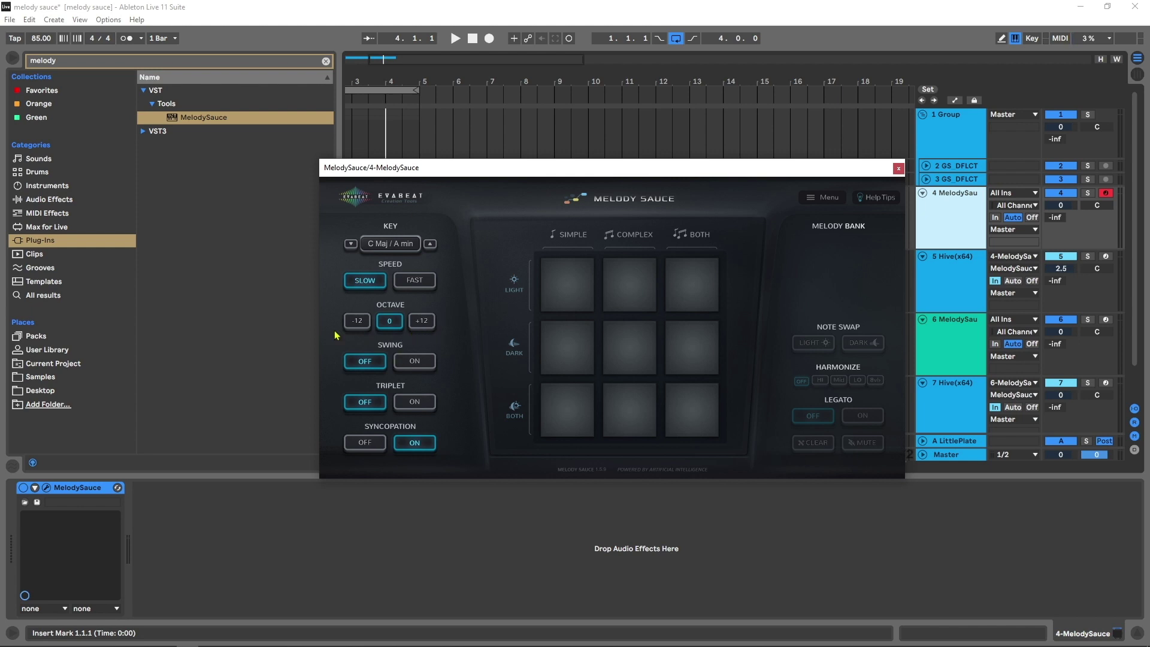
click(384, 249)
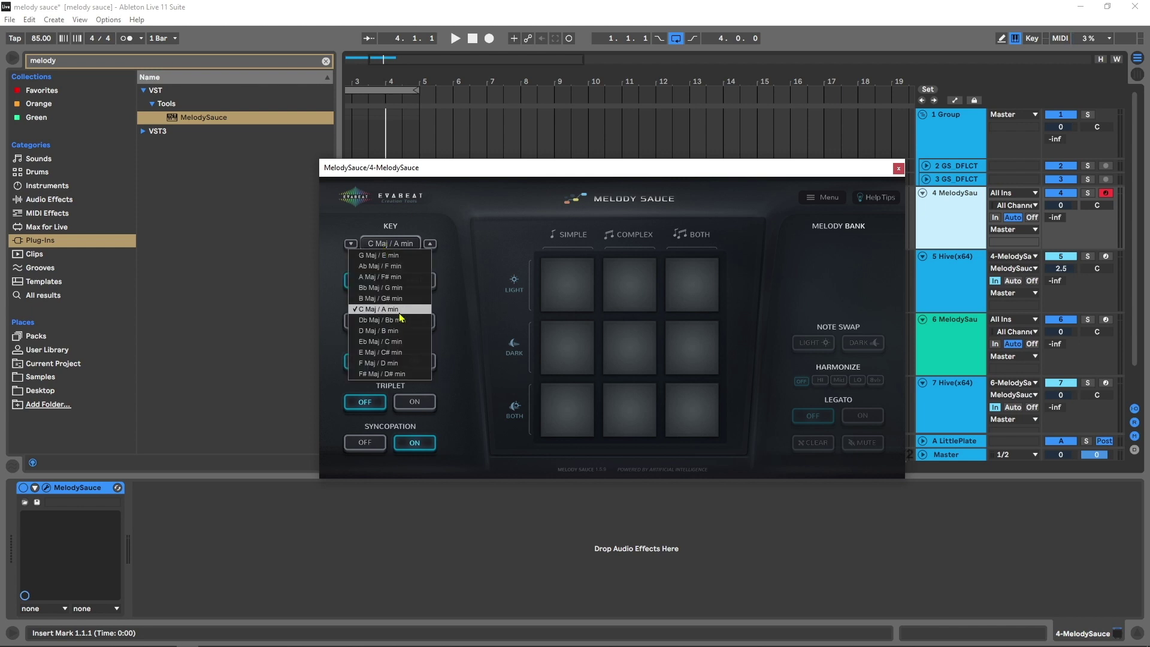
click(461, 314)
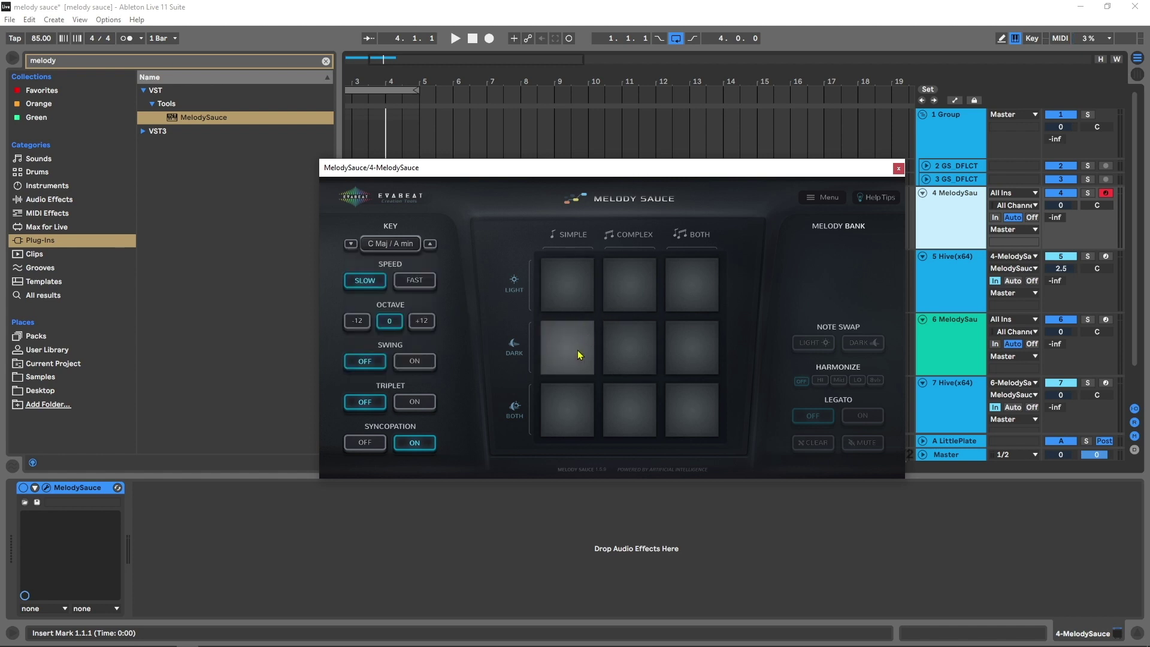
- Generate Simple melodies in the Both and Dark moods on track 4 and play them with the octave at -12
click(579, 403)
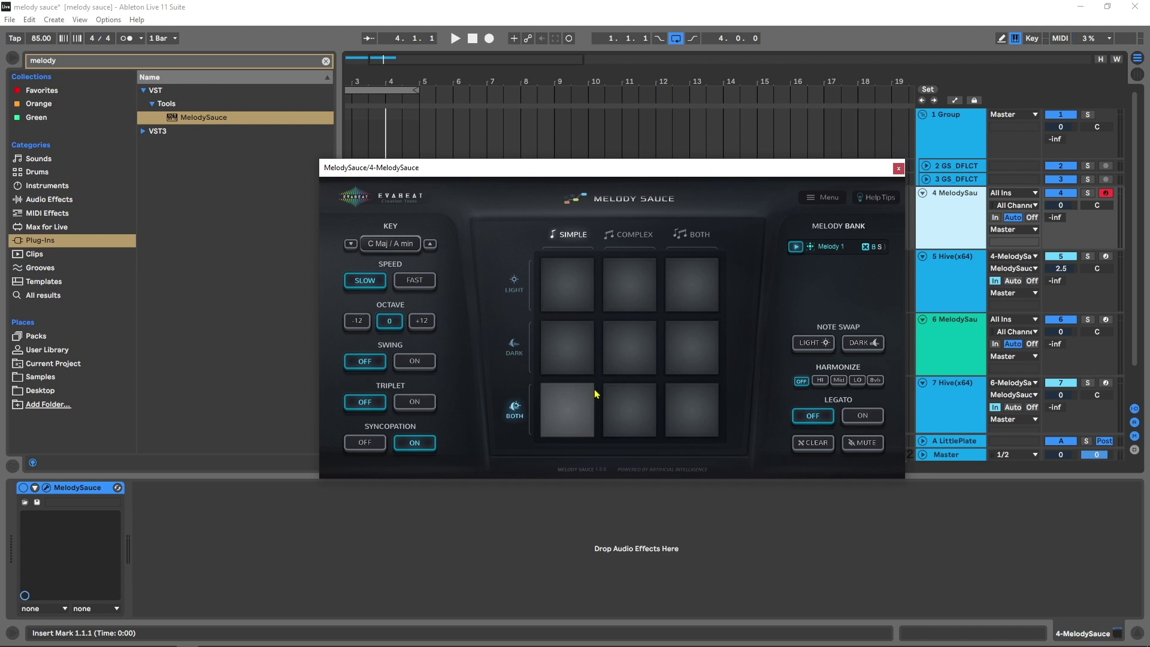
key(space)
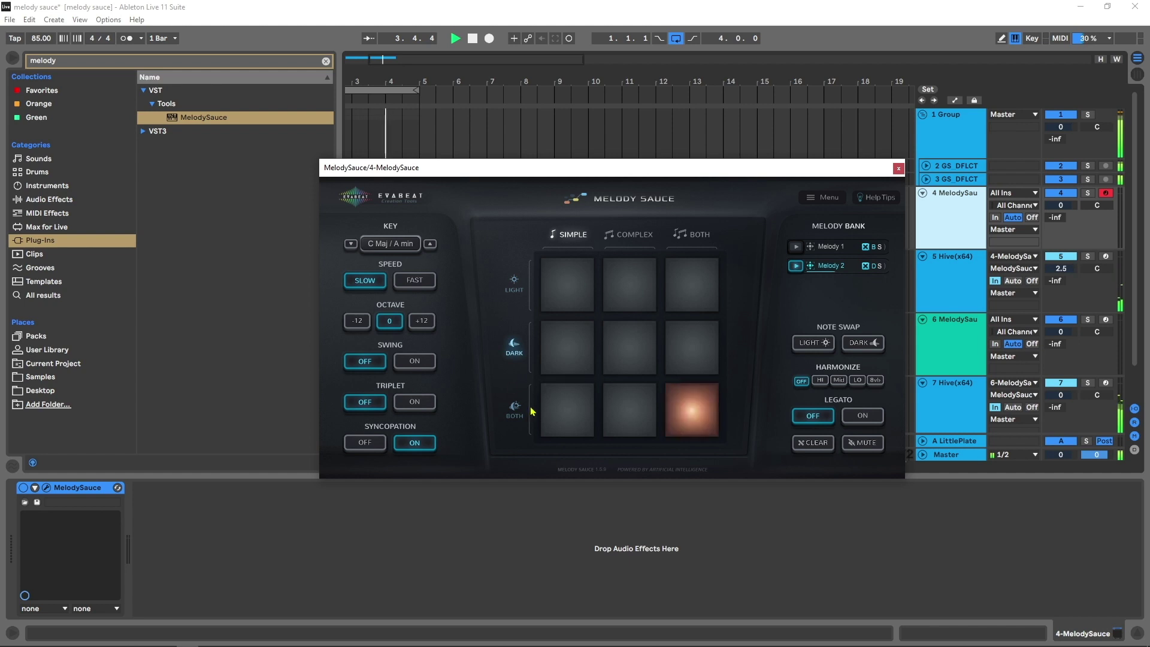
click(358, 321)
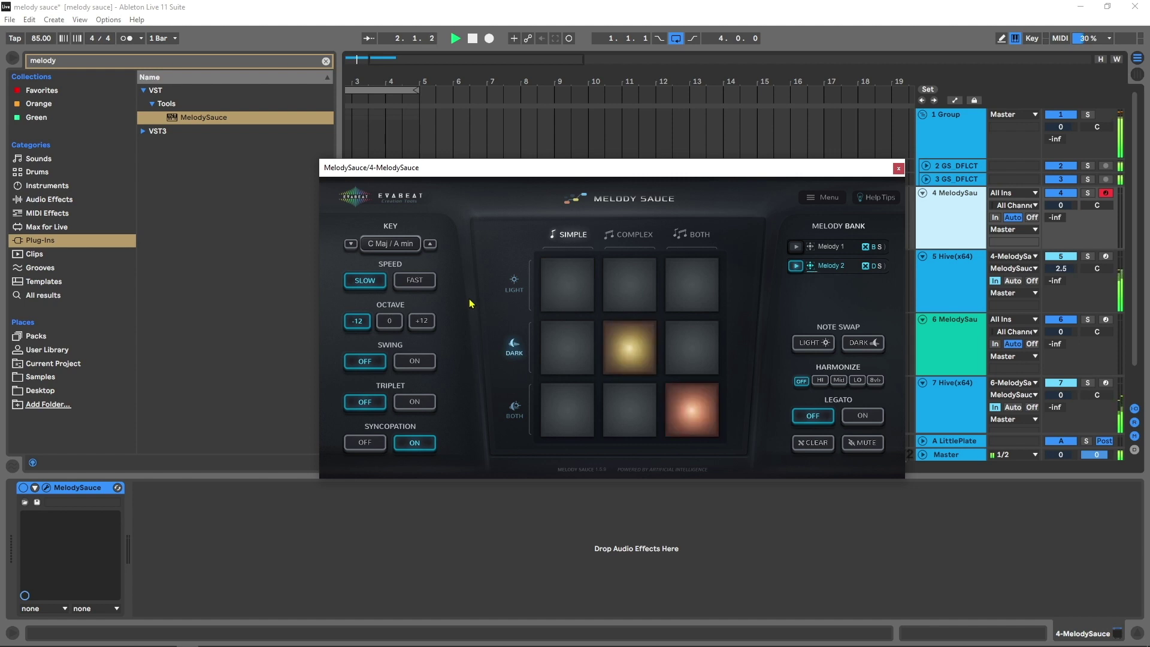
click(530, 149)
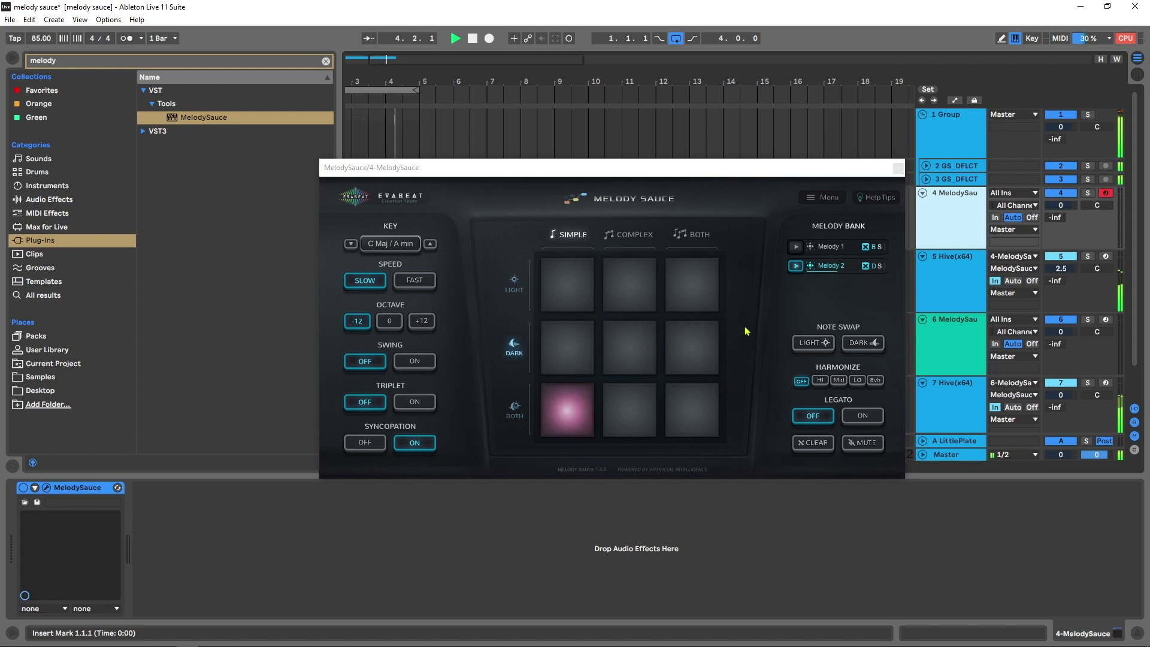
- Try the Light note swap and audition more Dark melodies, Simple and Complex, with track 4's octave set to 0
click(807, 342)
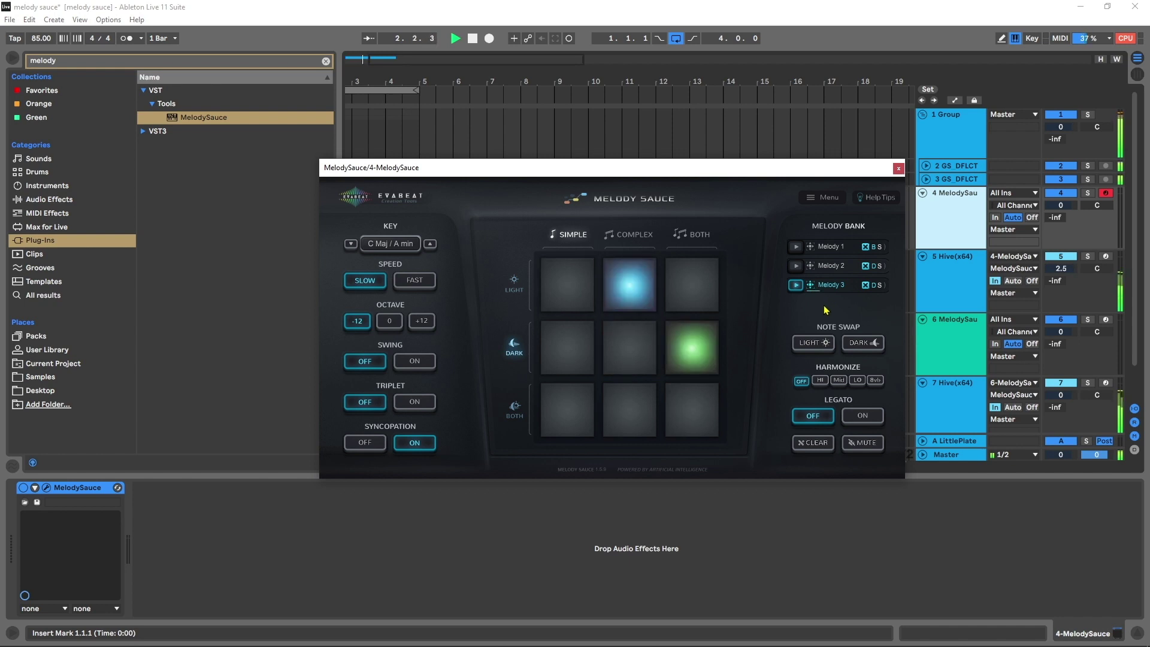
click(656, 333)
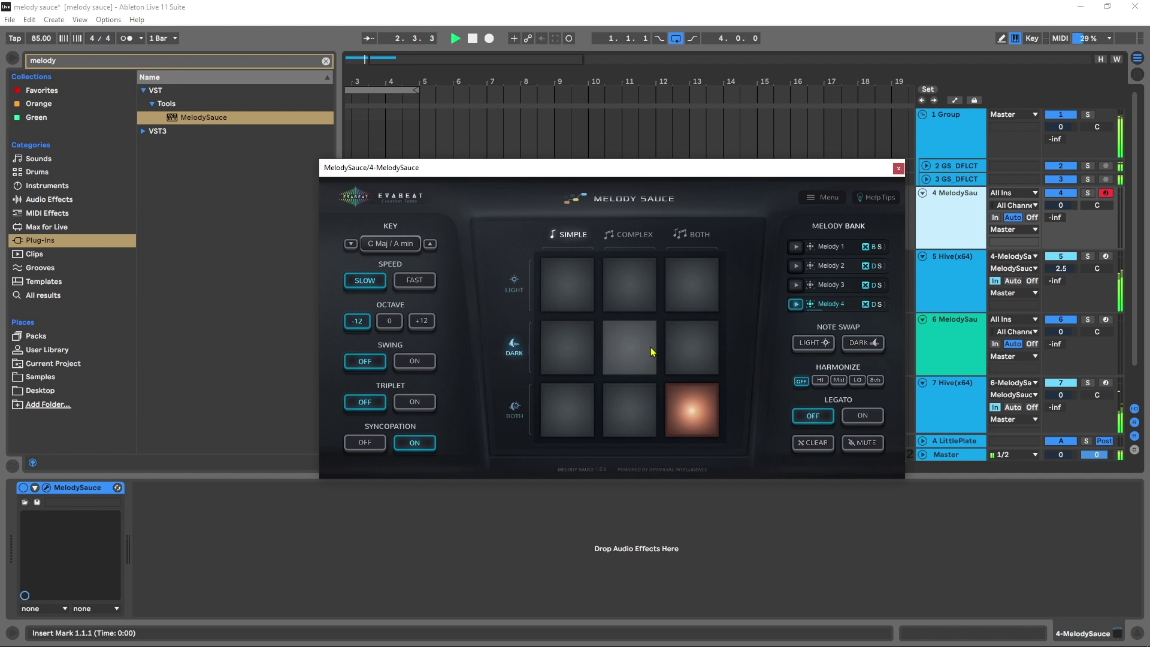
click(390, 322)
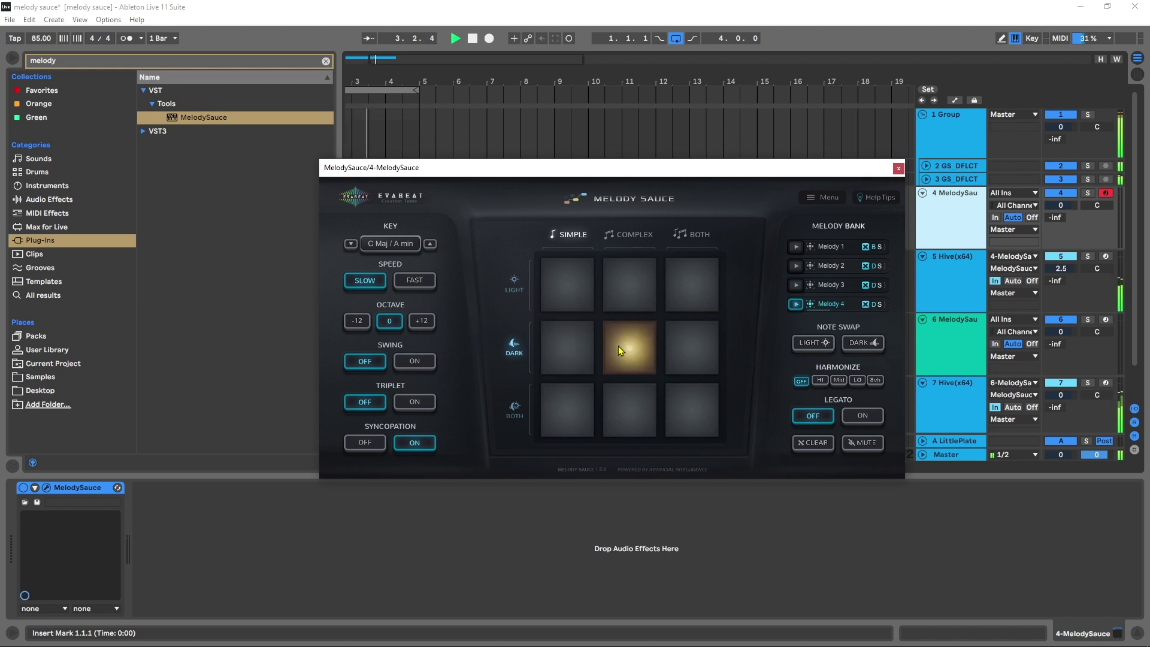
click(629, 234)
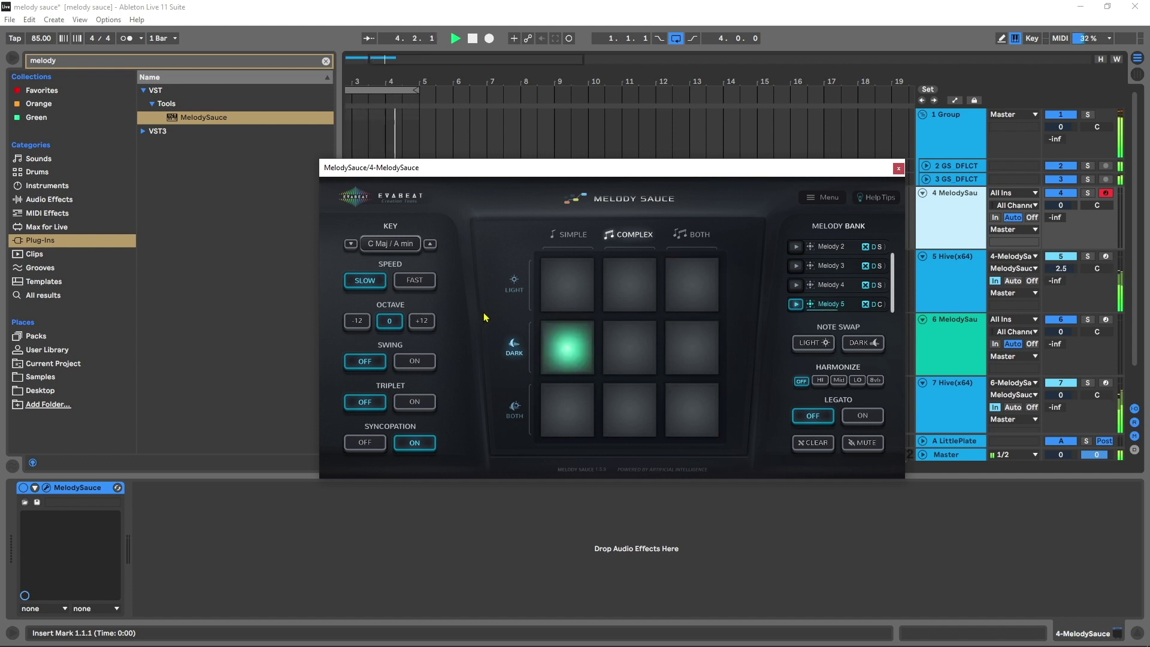
key(space)
- Generate another Simple Dark melody on track 4 and audition it with the octave set to -12
click(566, 364)
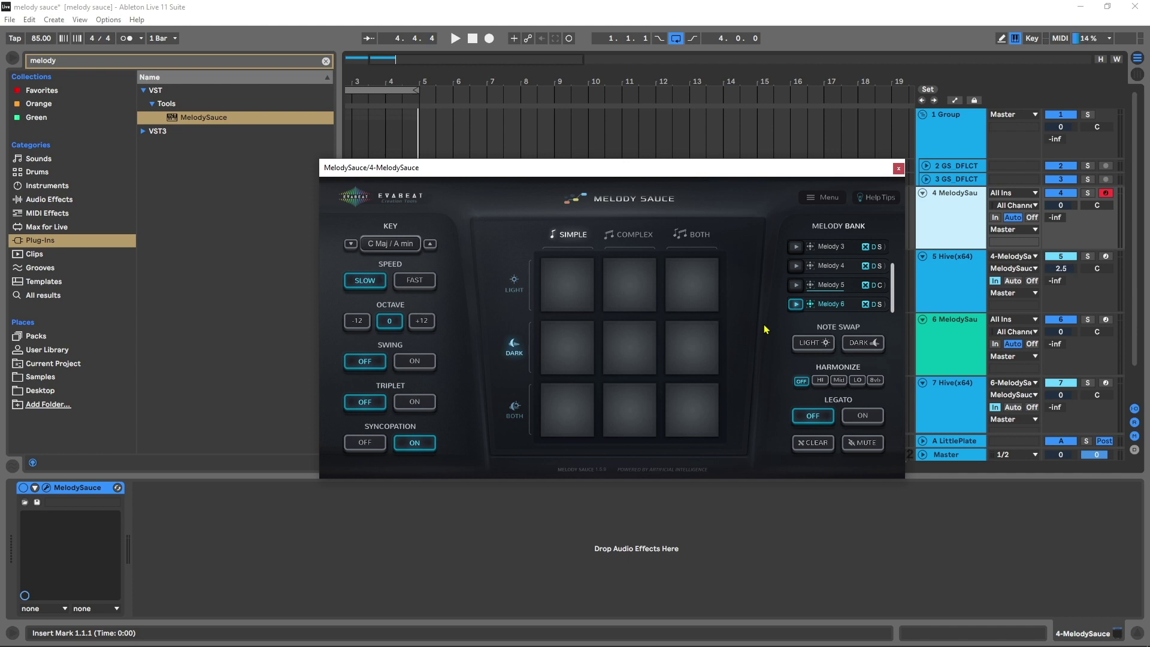
key(space)
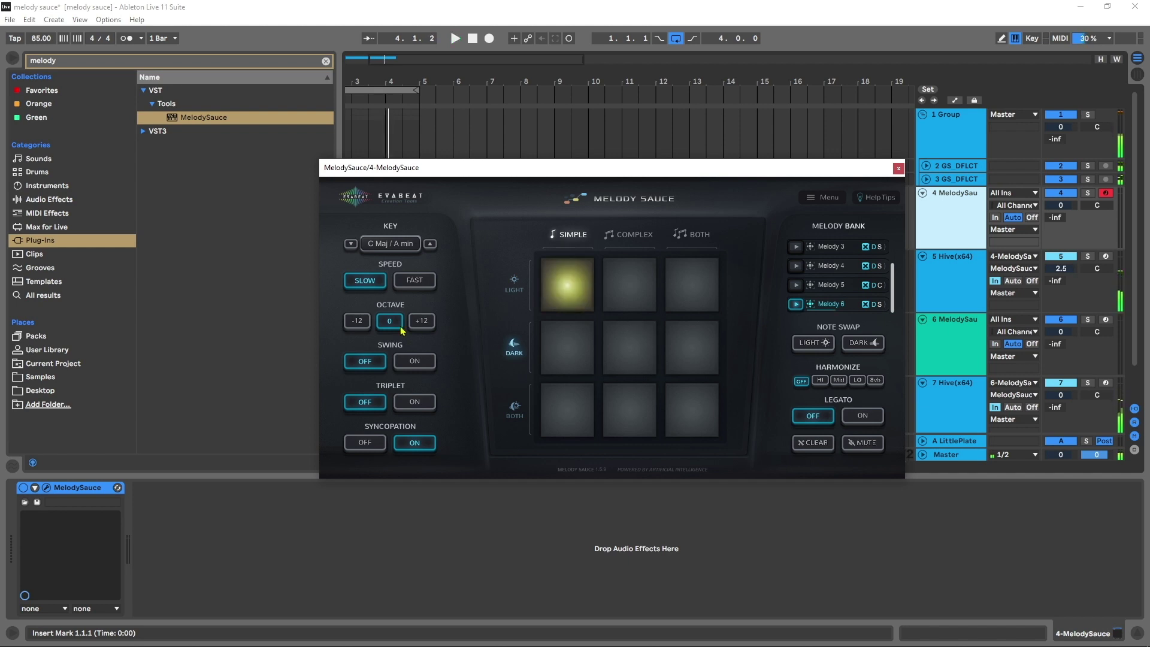
click(355, 322)
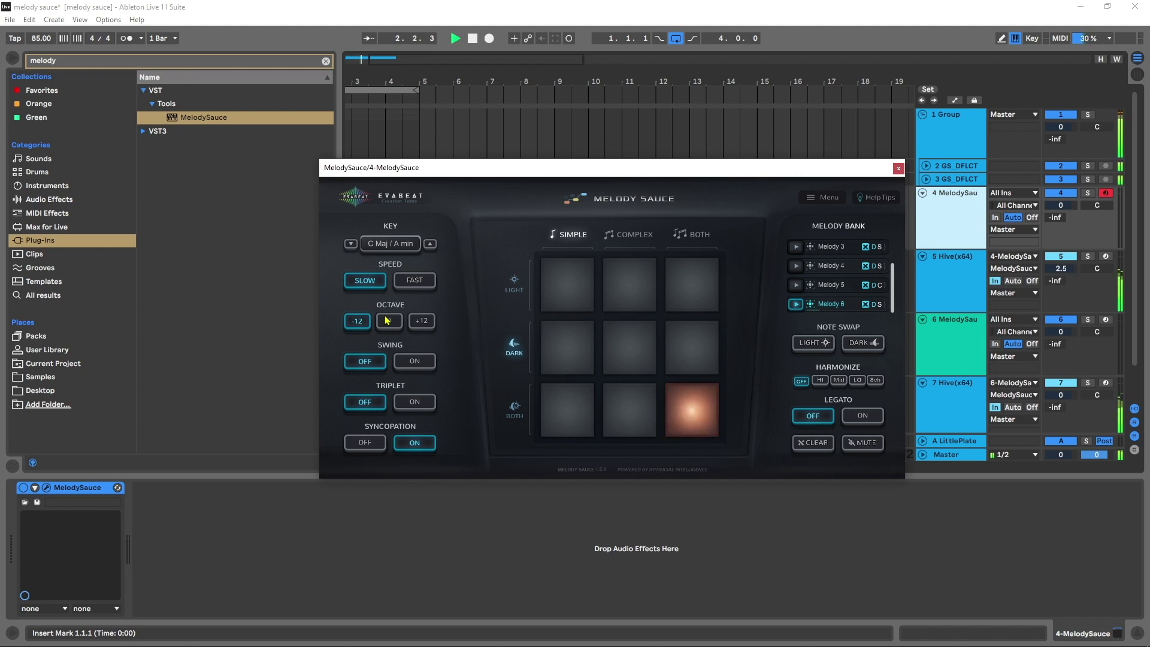
key(space)
- Open track 6's MelodySauce interface and arrange both plug-in windows so each is accessible
click(954, 350)
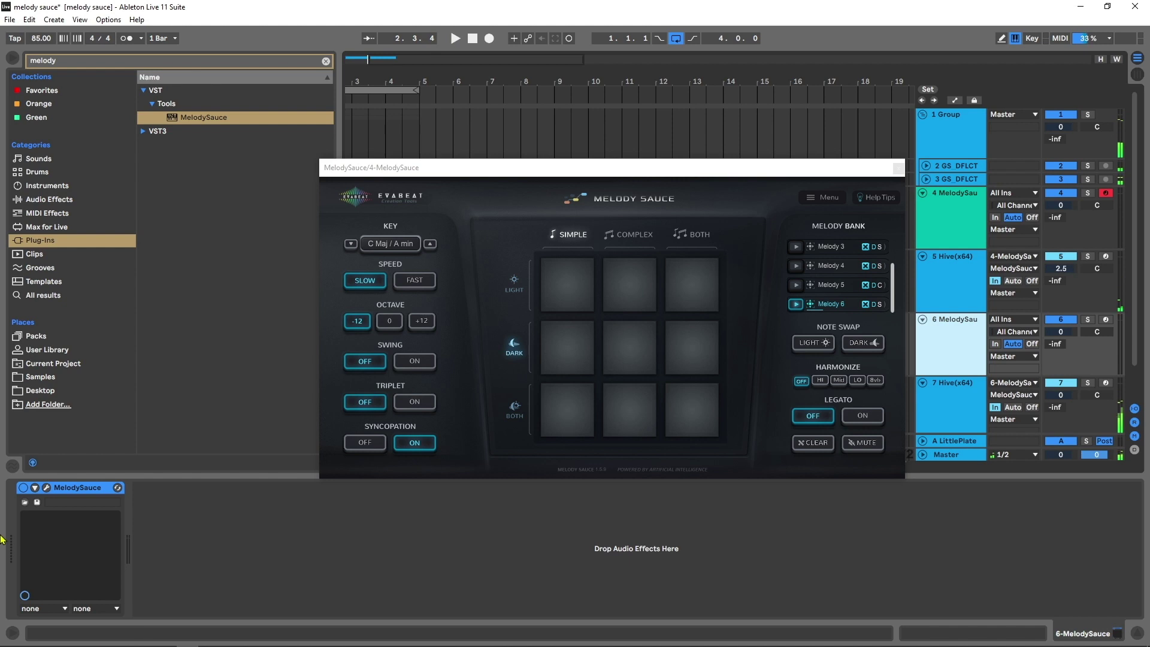
click(46, 487)
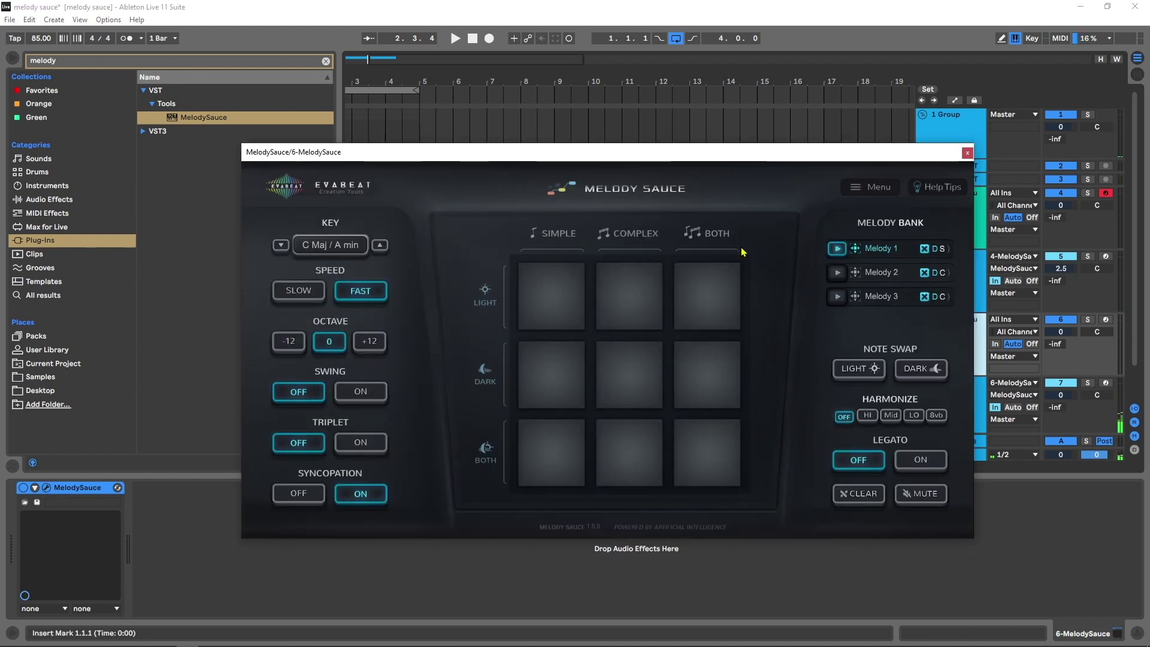
drag(700, 159, 767, 229)
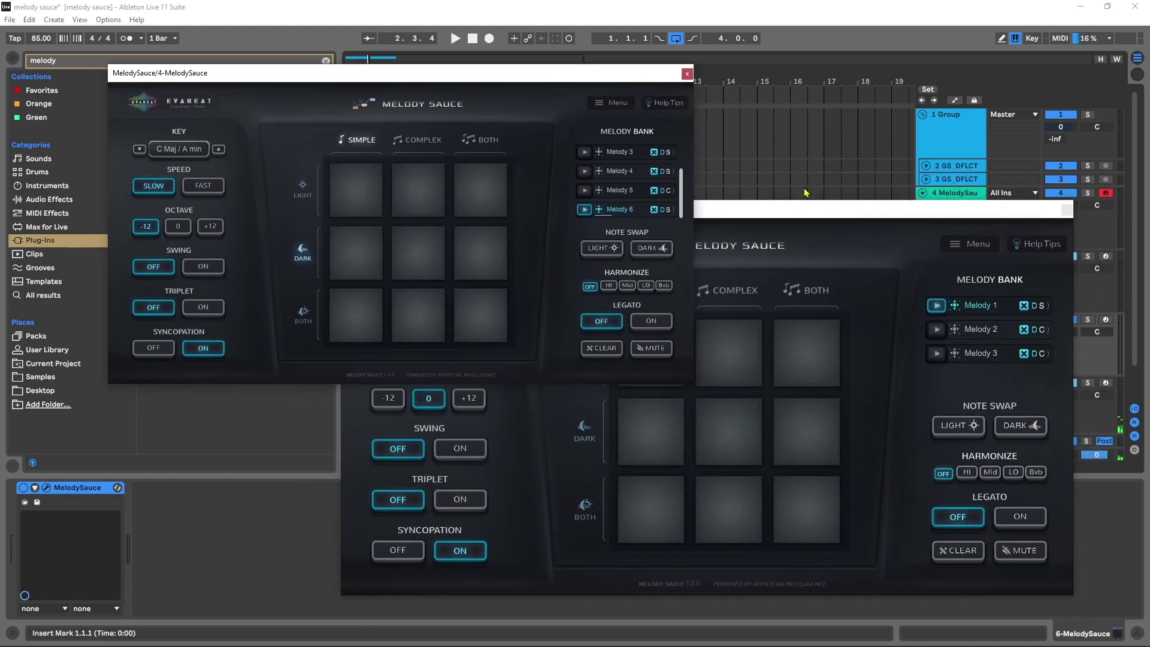
click(767, 230)
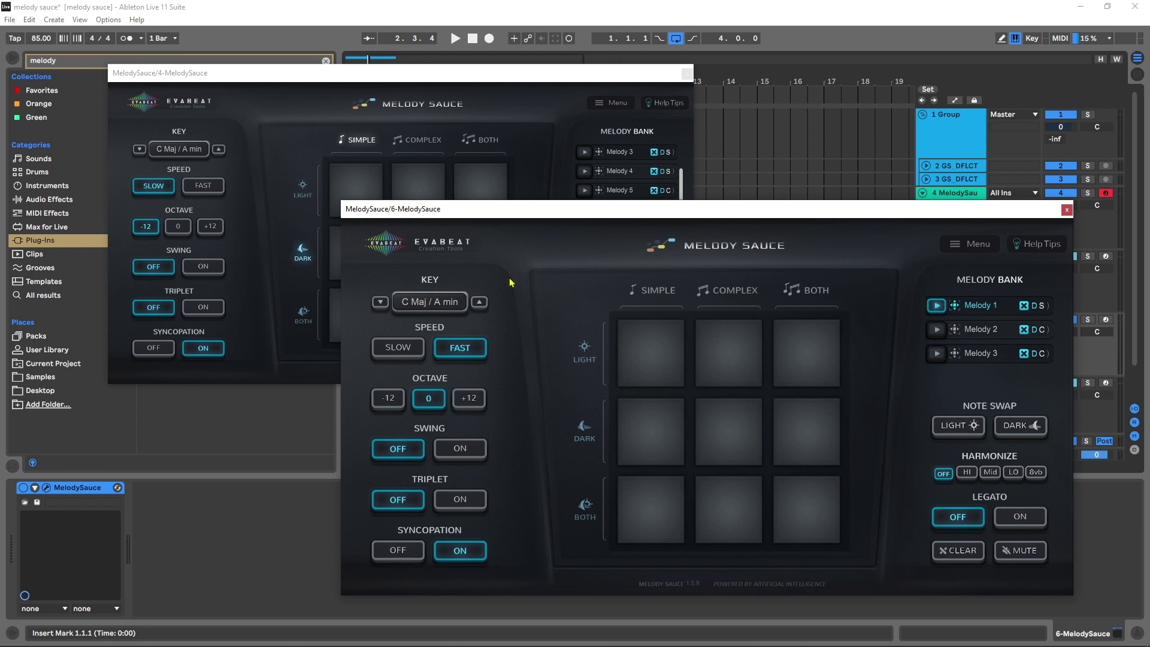
- Generate two Simple Dark melodies on track 6 and delete Melody 2 from its melody bank
click(659, 442)
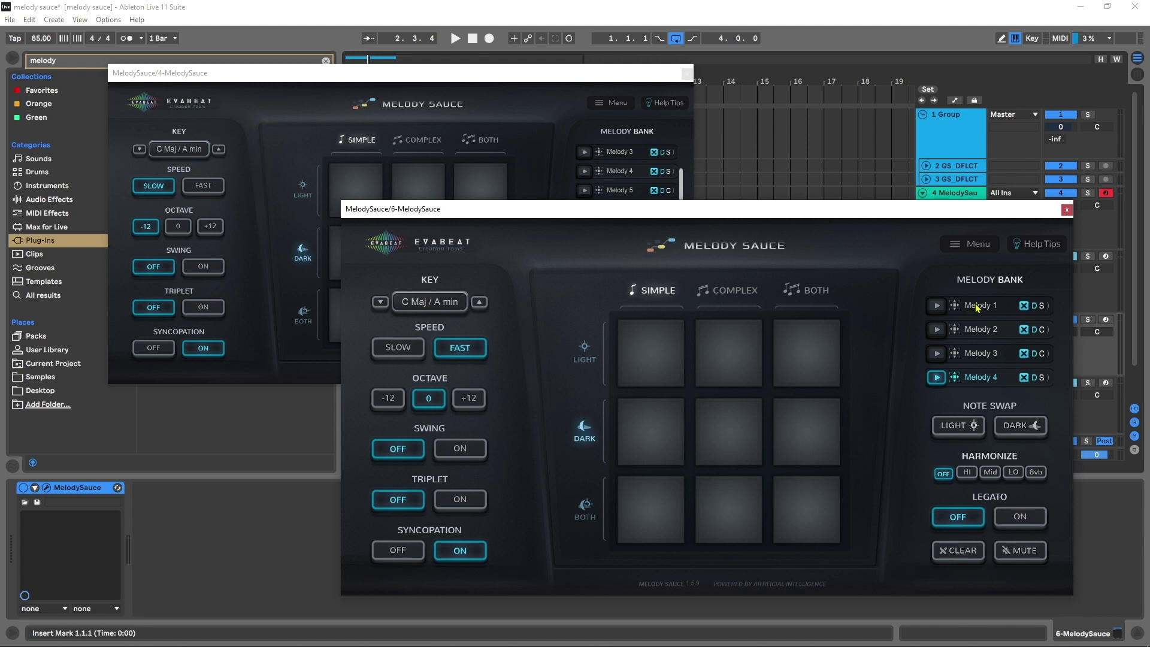
mouse_move(976, 307)
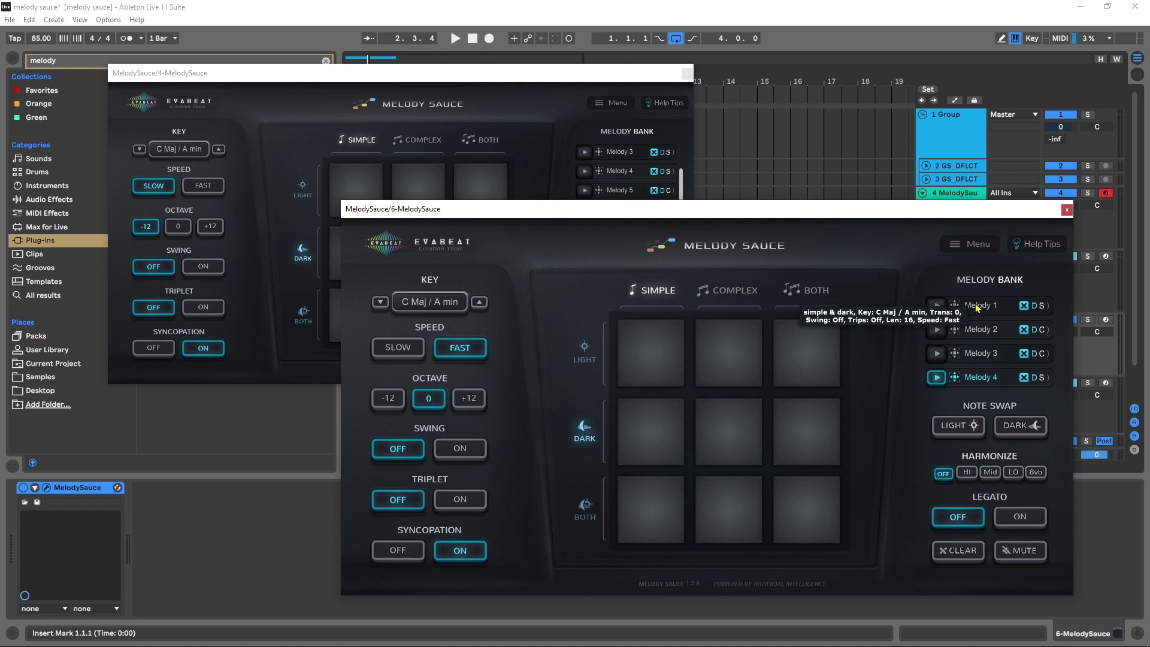
click(1023, 329)
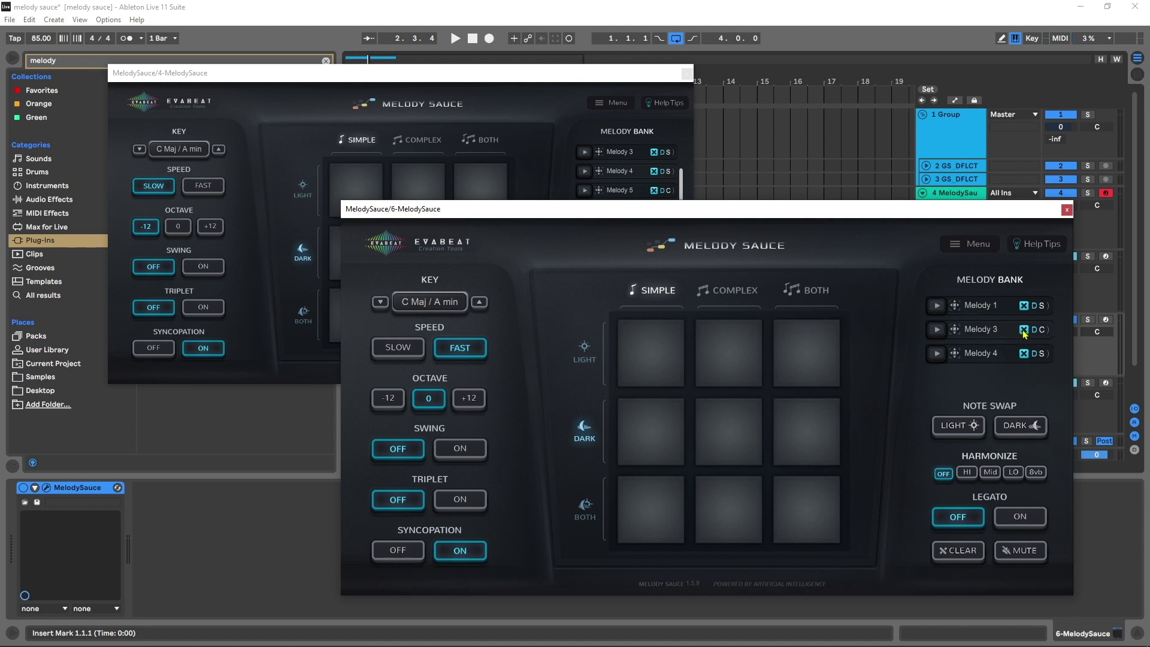
mouse_move(980, 336)
click(636, 452)
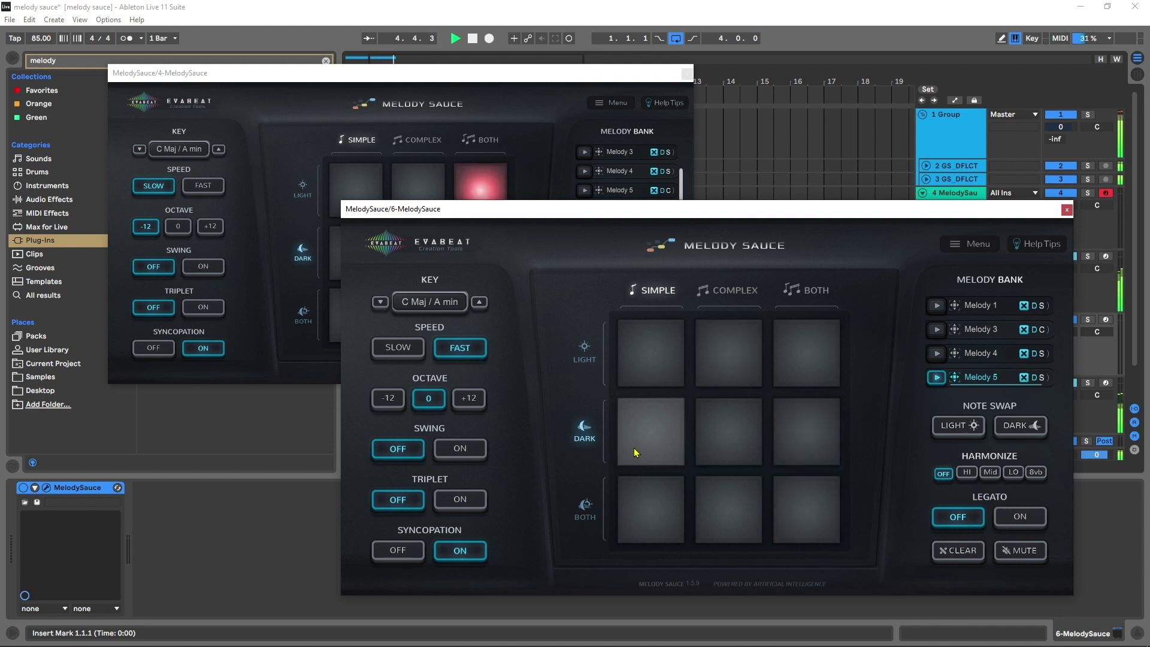
- Move the track 6 plug-in window off the mixer and lower track 5's volume to 1.1 dB
drag(994, 217, 932, 191)
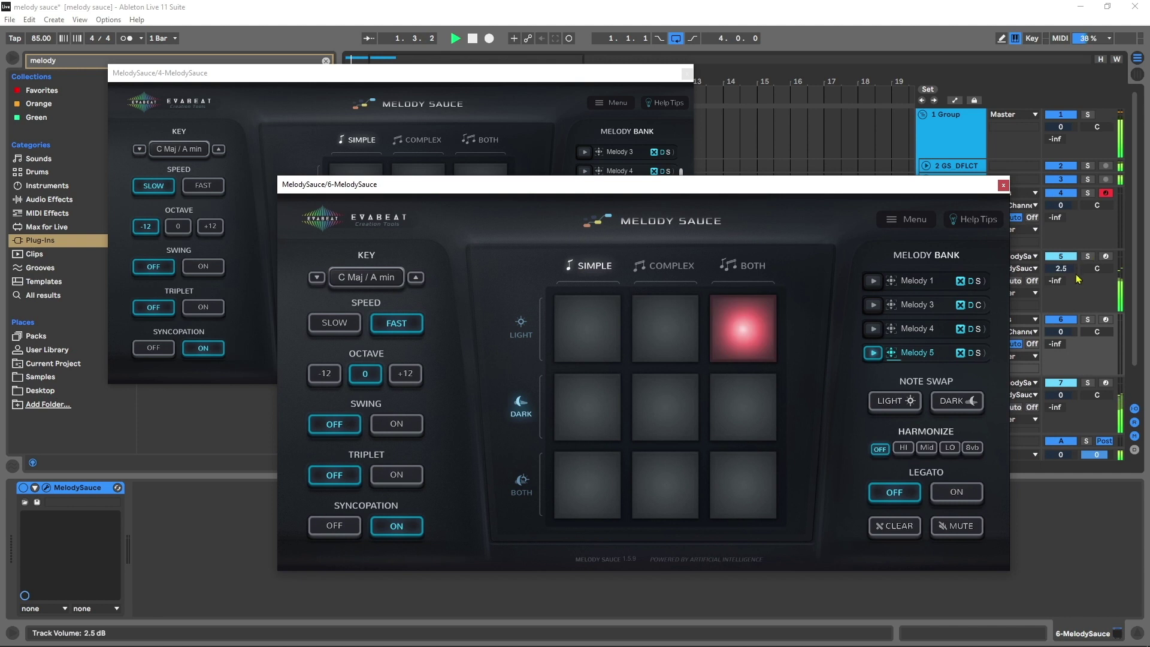
click(914, 162)
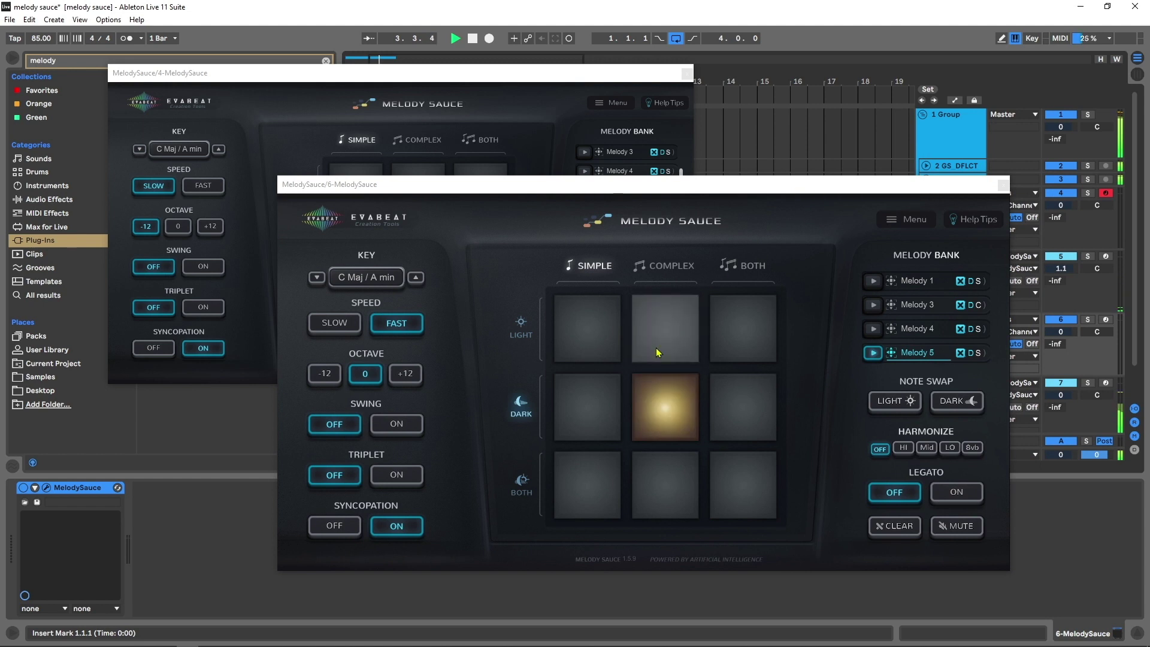
- Generate a Complex Dark melody on track 6, set the speed to Slow and audition the combined loop
click(652, 413)
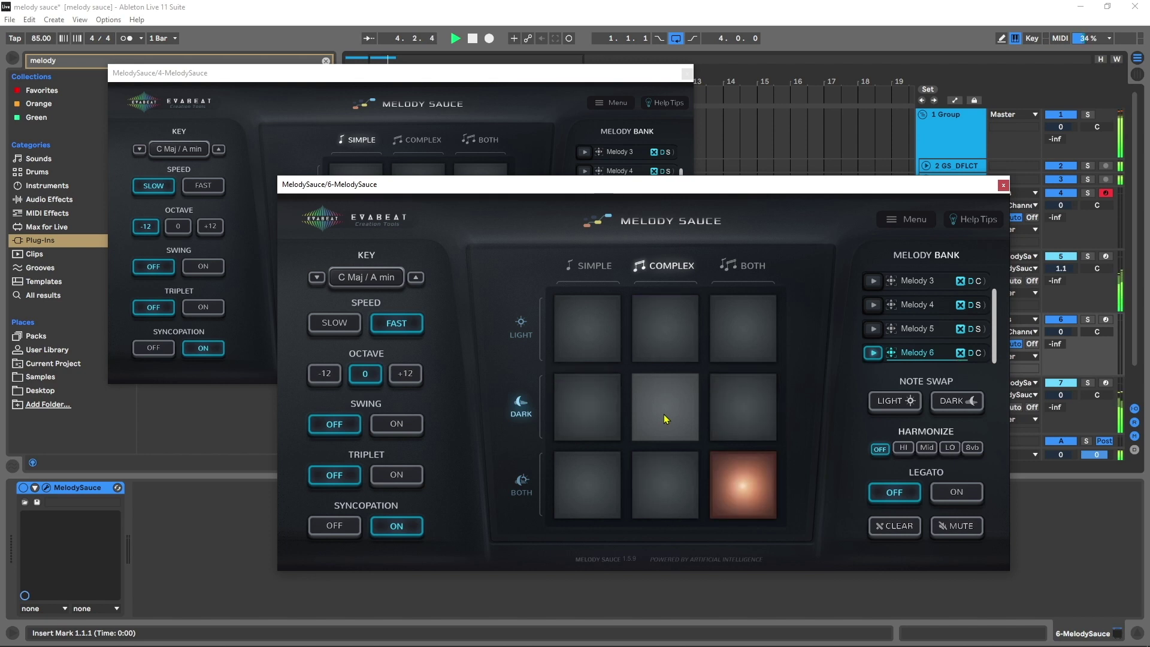
click(348, 328)
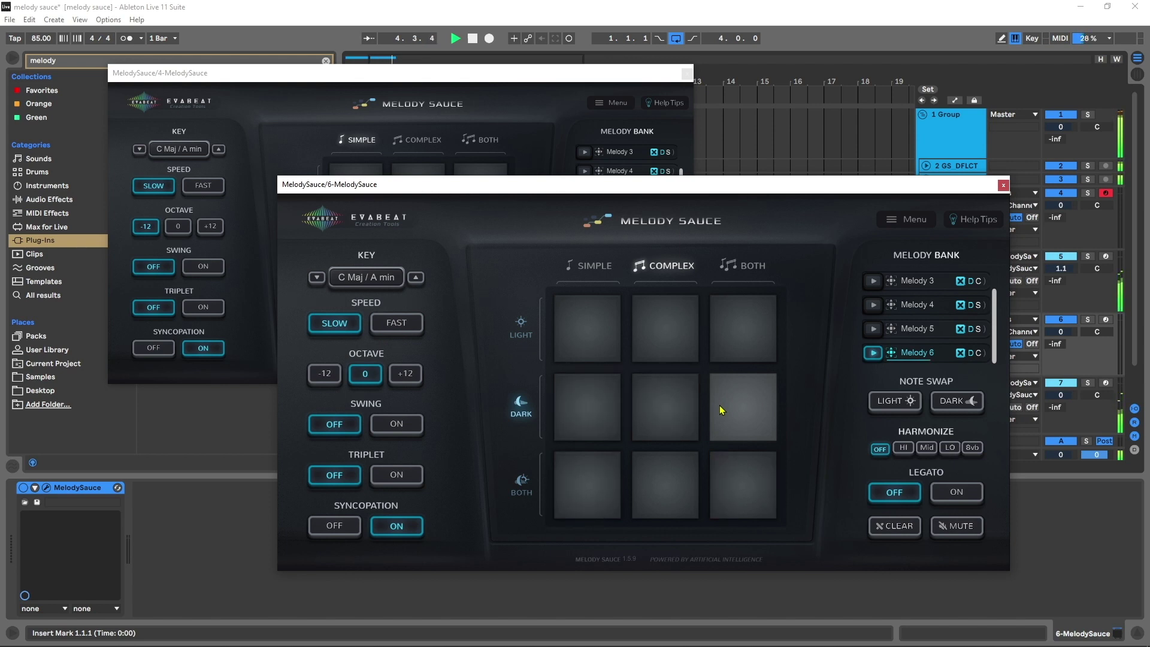
key(space)
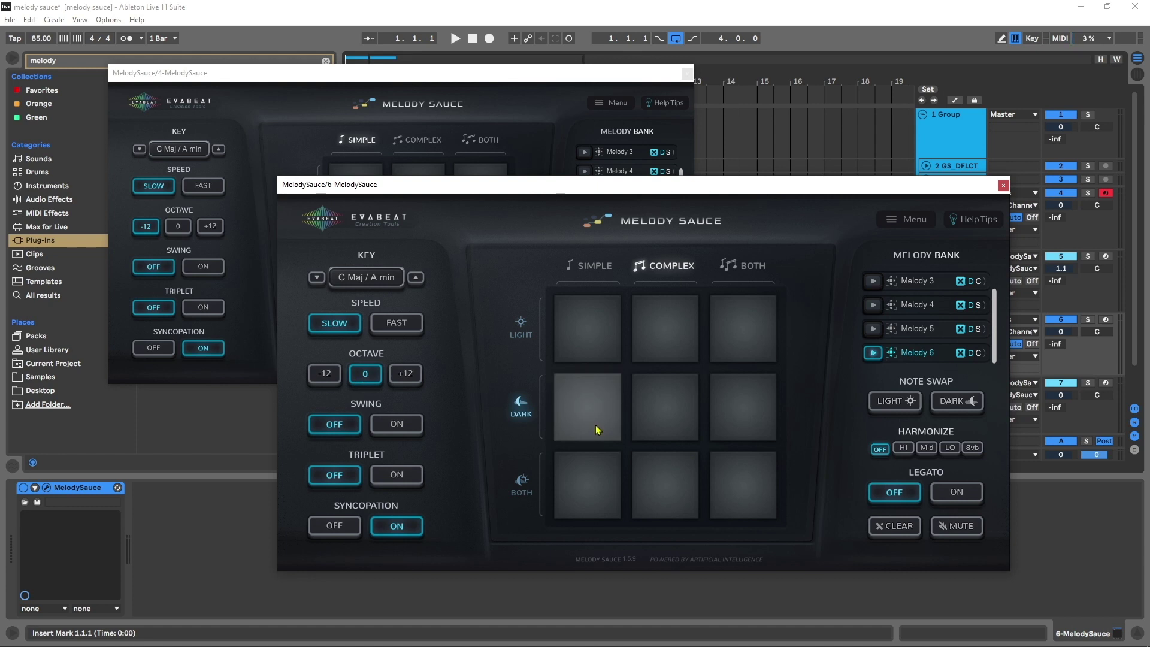
click(455, 38)
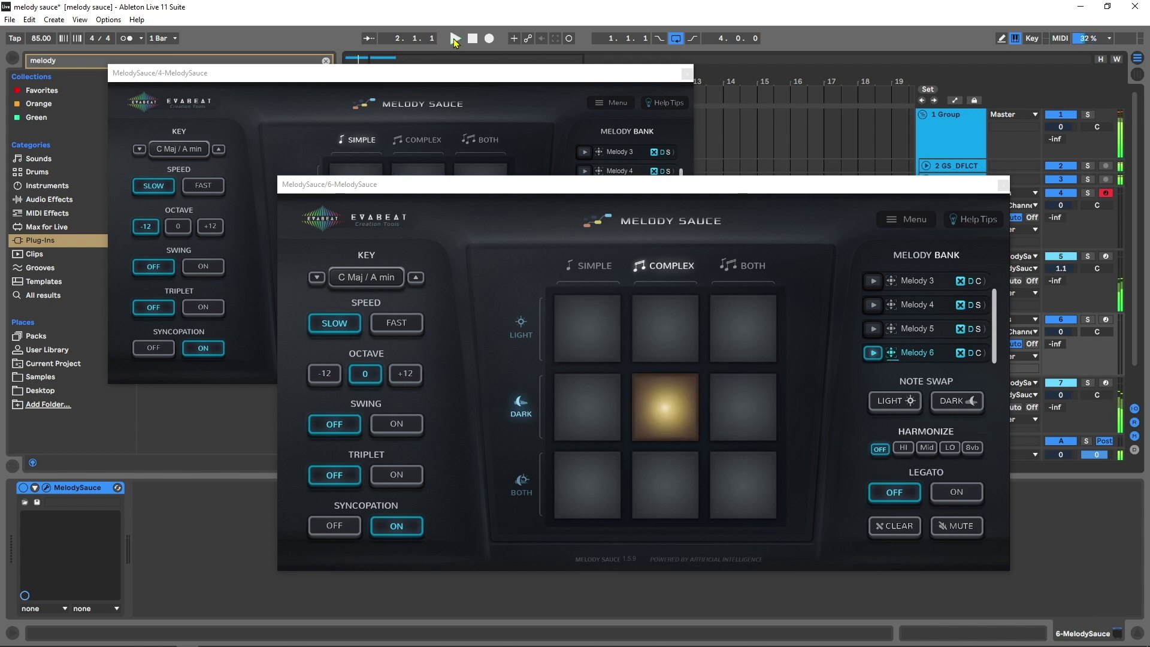
key(space)
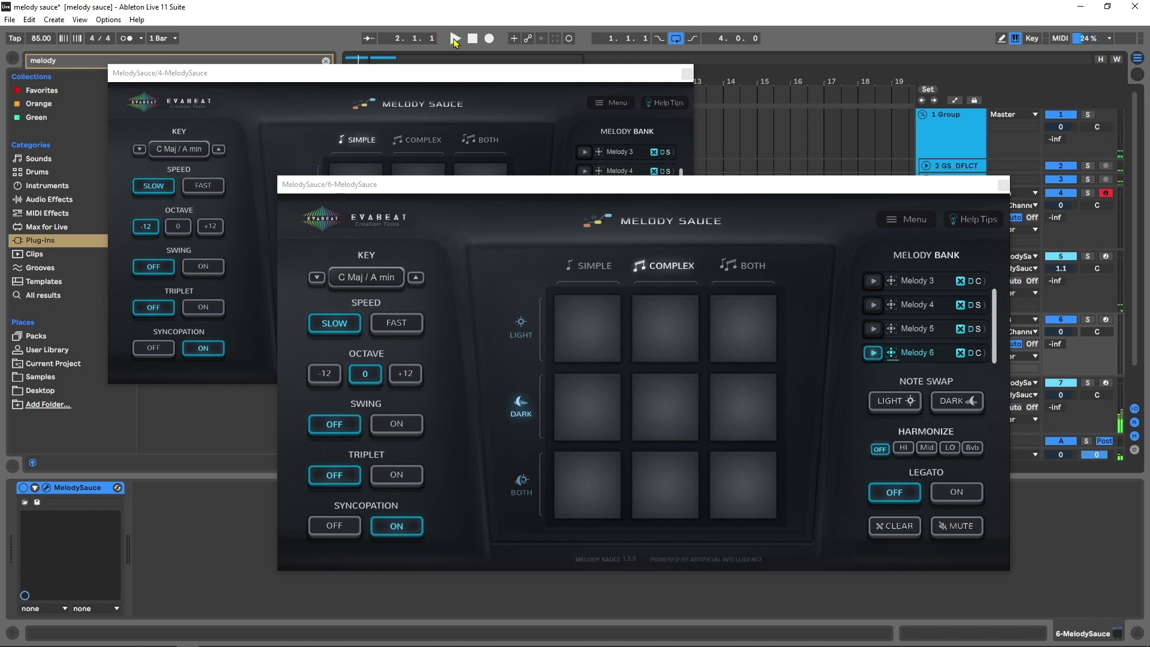